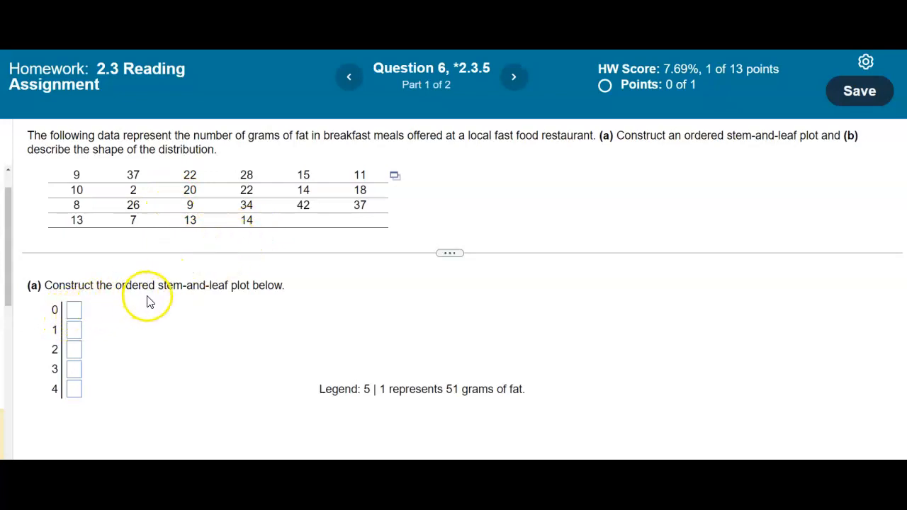
Enter the leaves 27899 for stem 0 in the ordered stem-and-leaf plot.
{"action": "left_click", "coordinate": [72, 312]}
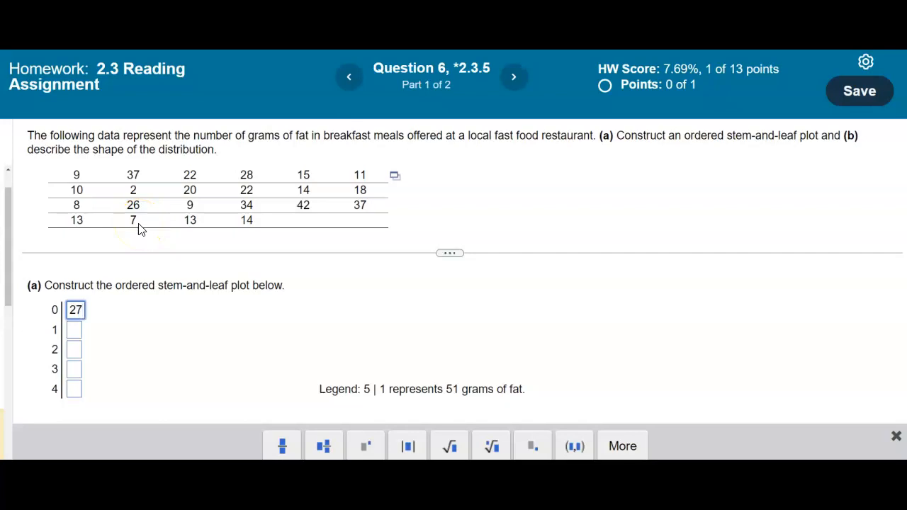
{"action": "type", "text": "899"}
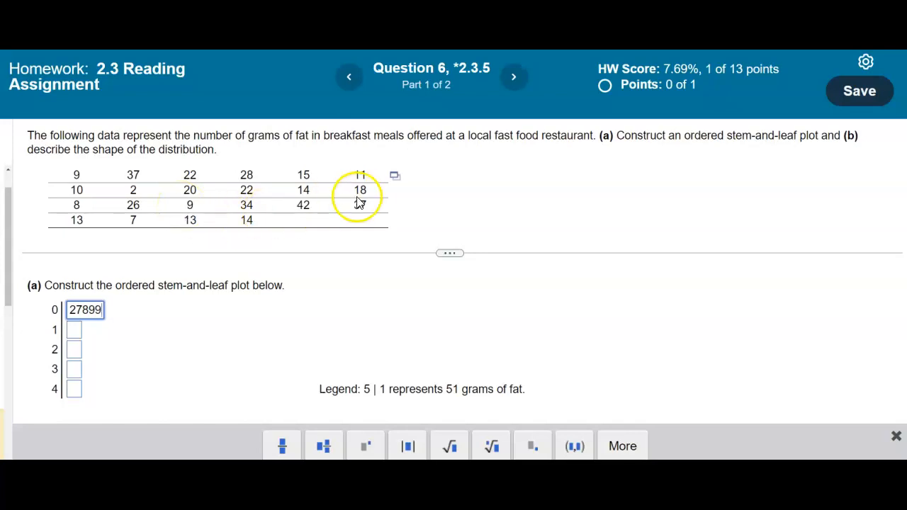
Open the question's fat-gram data table in StatCrunch and place its window beside the answer fields.
{"action": "left_click", "coordinate": [392, 181]}
{"action": "left_click", "coordinate": [416, 204]}
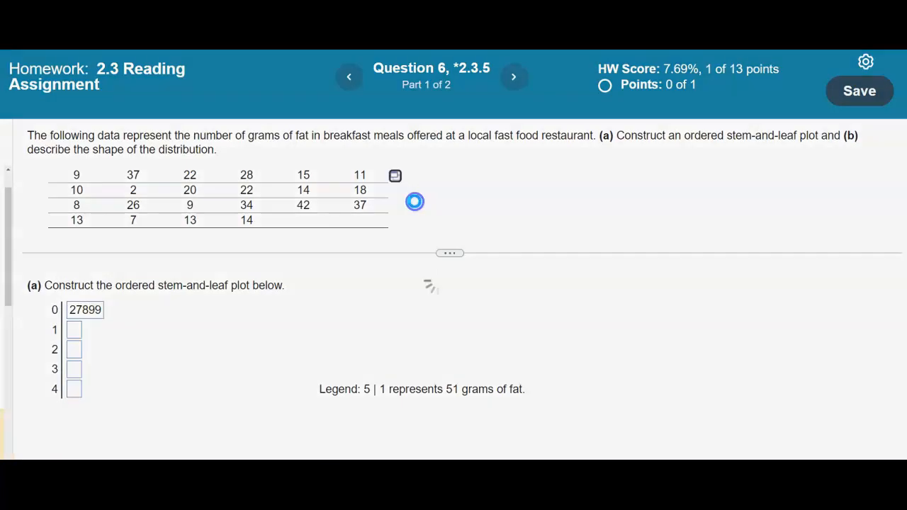
{"action": "left_click_drag", "start_coordinate": [376, 113], "coordinate": [482, 148]}
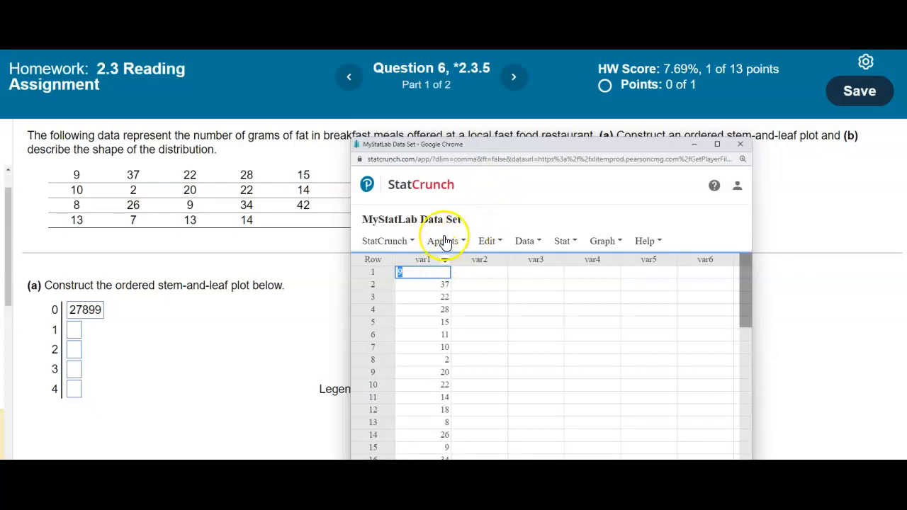
{"action": "left_click_drag", "start_coordinate": [491, 147], "coordinate": [389, 168]}
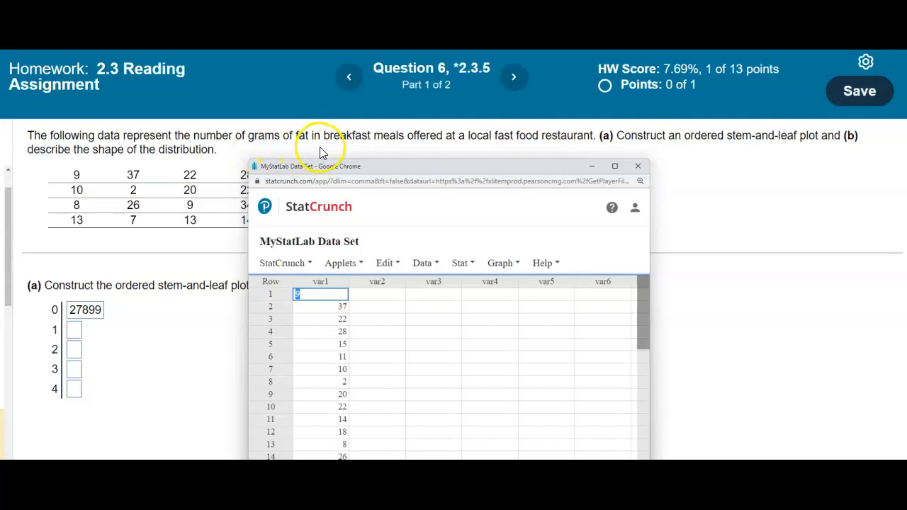
Rename the var1 column to "# of grams of fat in breakfast meals" and move the StatCrunch window clear of the answer fields.
{"action": "left_click", "coordinate": [322, 283]}
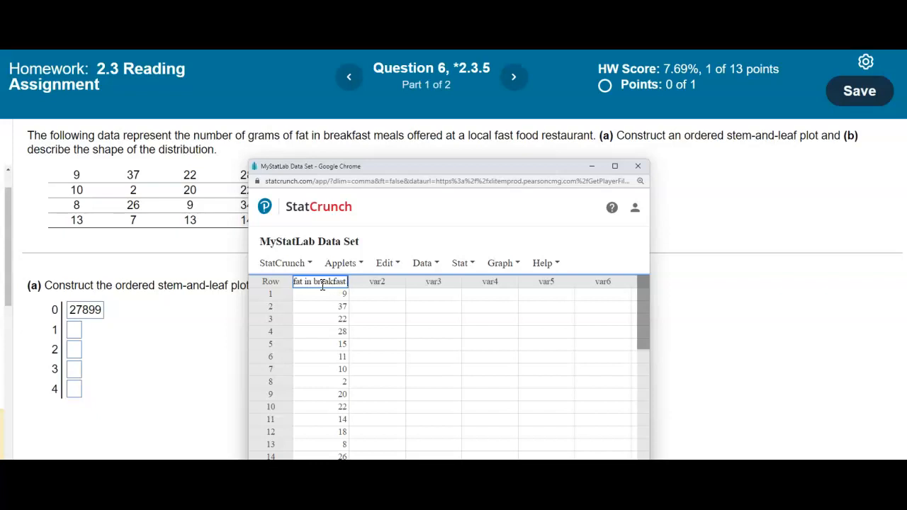
{"action": "left_click", "coordinate": [373, 307]}
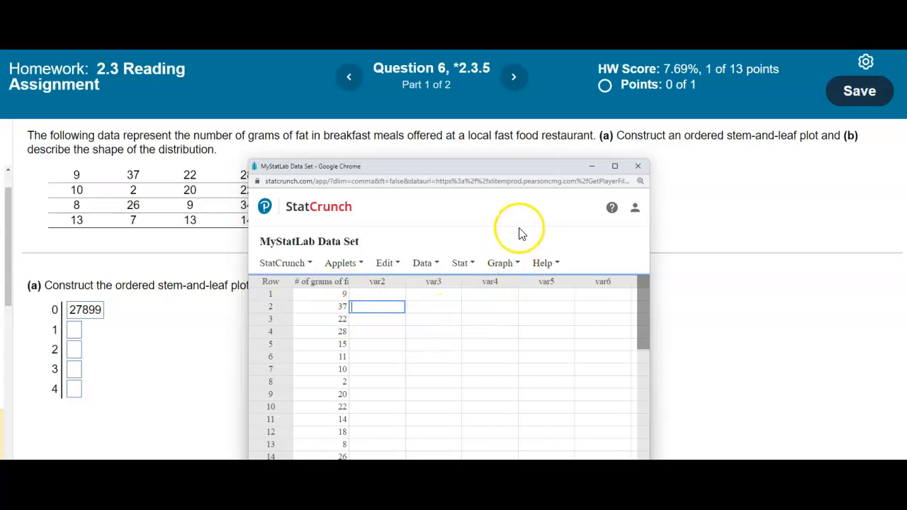
{"action": "left_click_drag", "start_coordinate": [512, 174], "coordinate": [576, 116]}
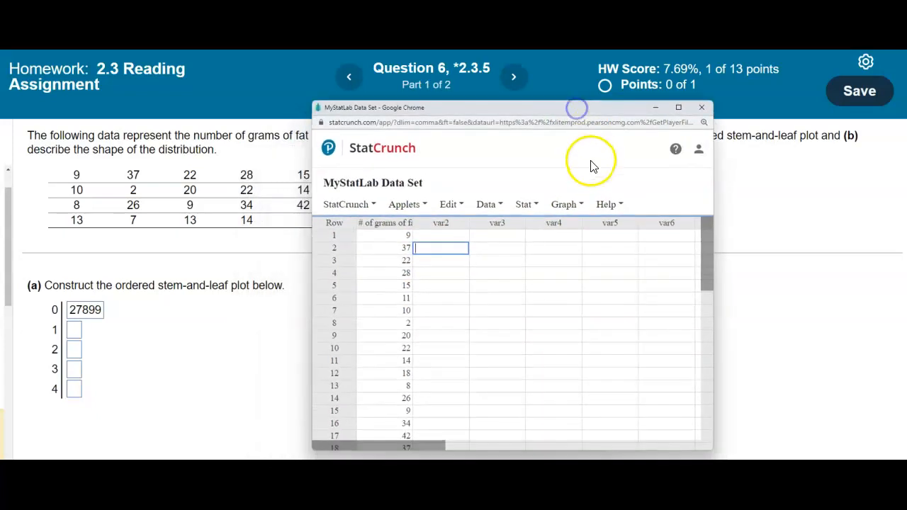
Compute a stem-and-leaf plot of "# of grams of fat in breakfast meals" with leaf unit 1 and widen the results window.
{"action": "left_click", "coordinate": [576, 207]}
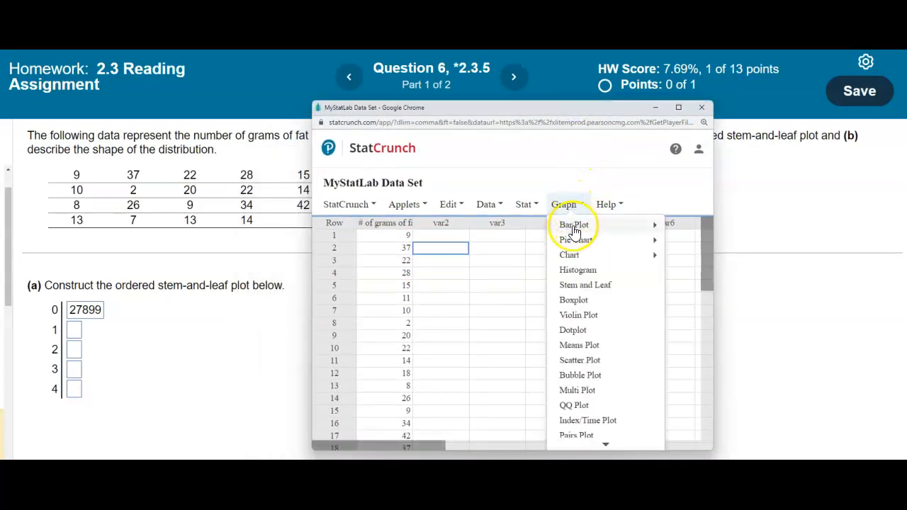
{"action": "left_click", "coordinate": [583, 286]}
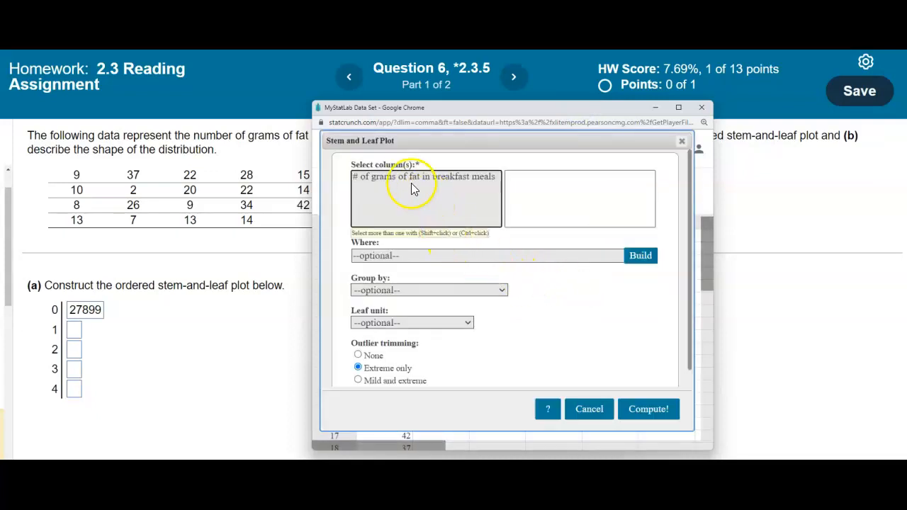
{"action": "left_click", "coordinate": [373, 181]}
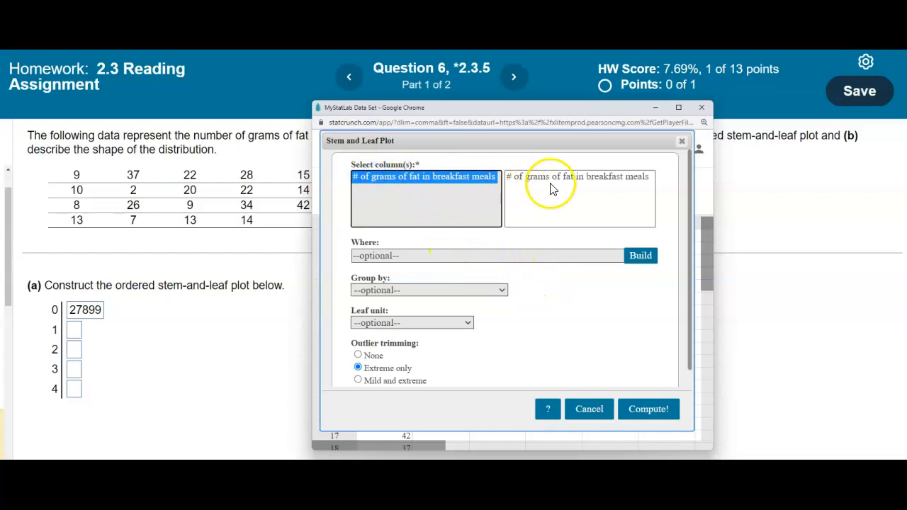
{"action": "left_click", "coordinate": [693, 270]}
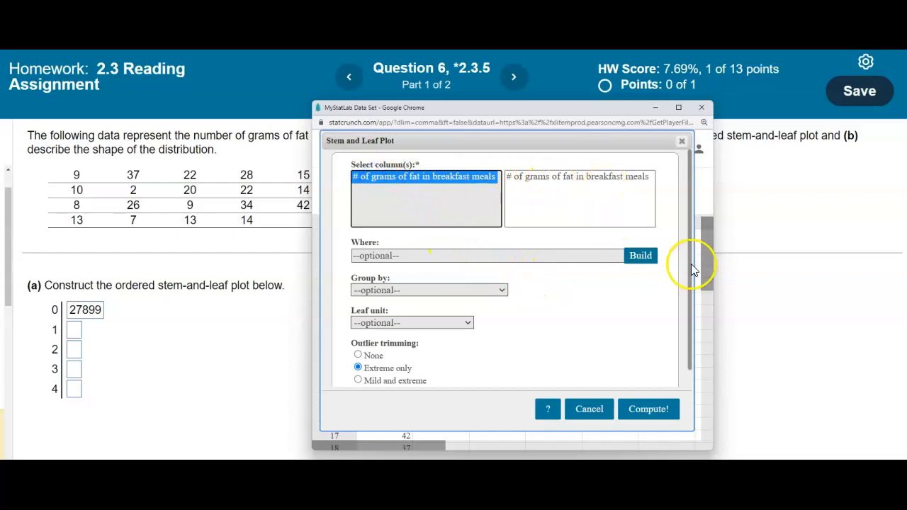
{"action": "left_click_drag", "start_coordinate": [691, 262], "coordinate": [685, 289]}
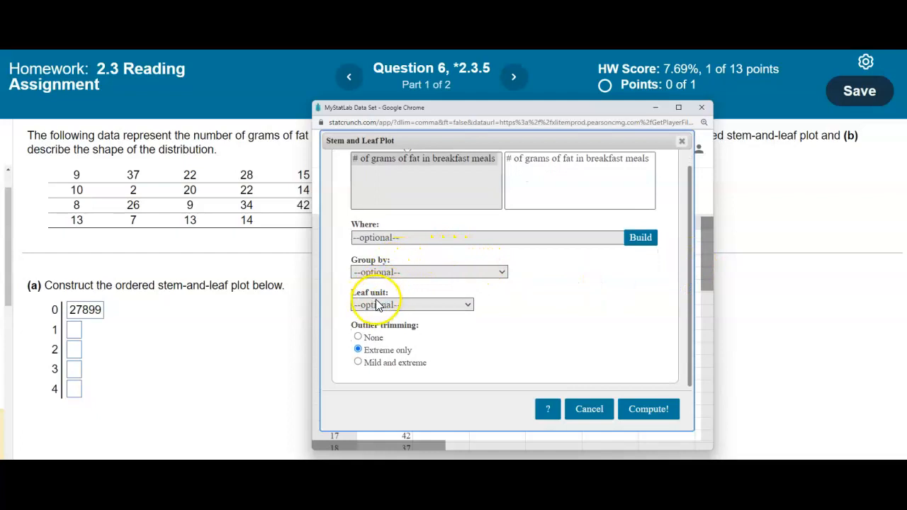
{"action": "left_click", "coordinate": [468, 305]}
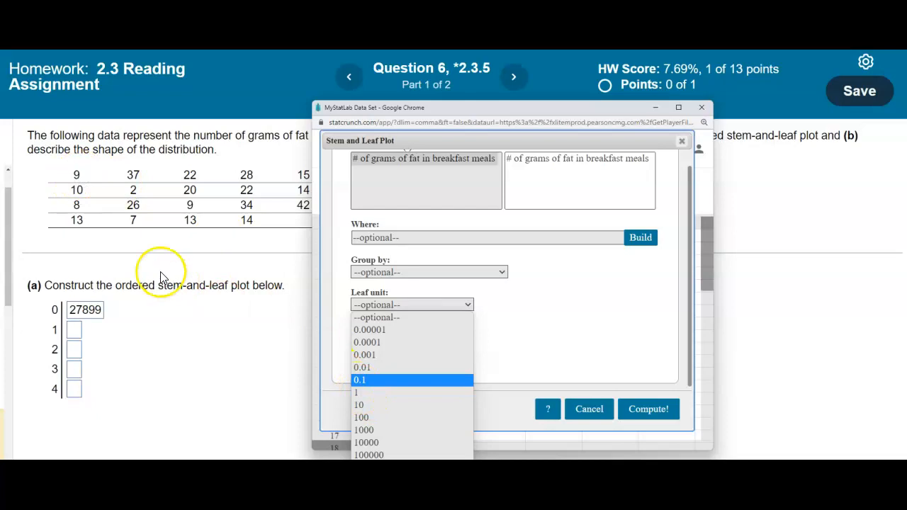
{"action": "left_click", "coordinate": [363, 392]}
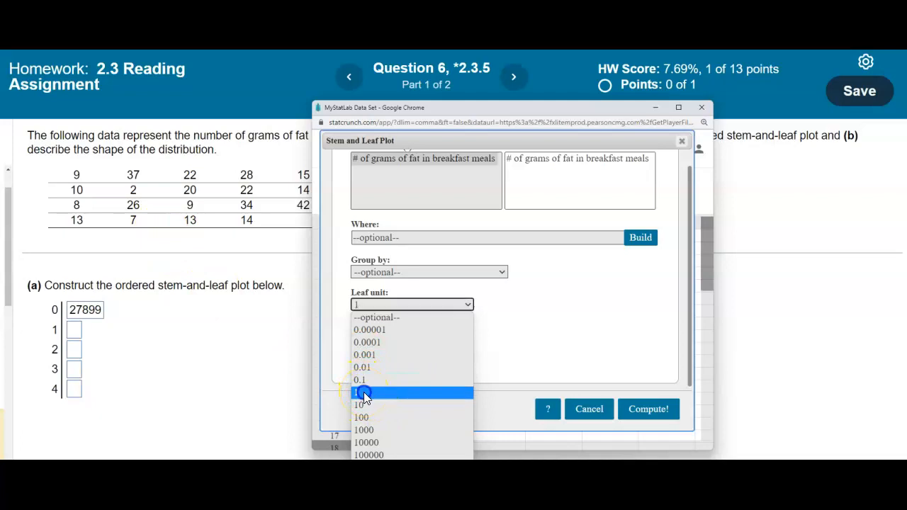
{"action": "left_click", "coordinate": [651, 411]}
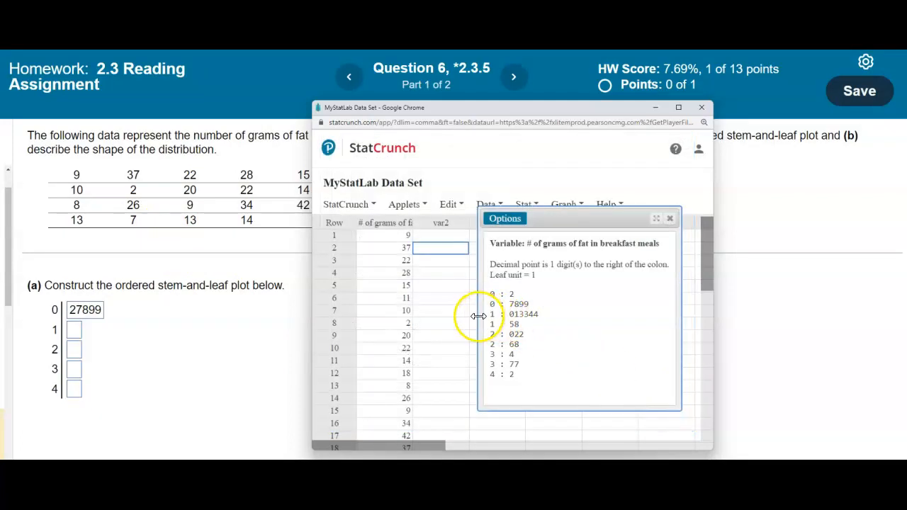
{"action": "left_click_drag", "start_coordinate": [478, 316], "coordinate": [358, 312]}
{"action": "left_click", "coordinate": [376, 301]}
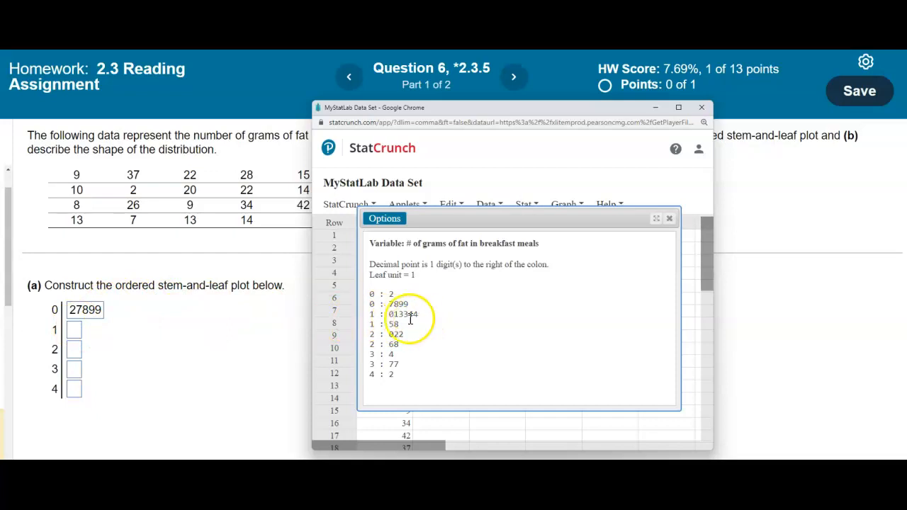
Enter the leaves 01334458 for stem 1 in the homework plot, combining both stem 1 rows of the StatCrunch plot.
{"action": "left_click", "coordinate": [76, 332]}
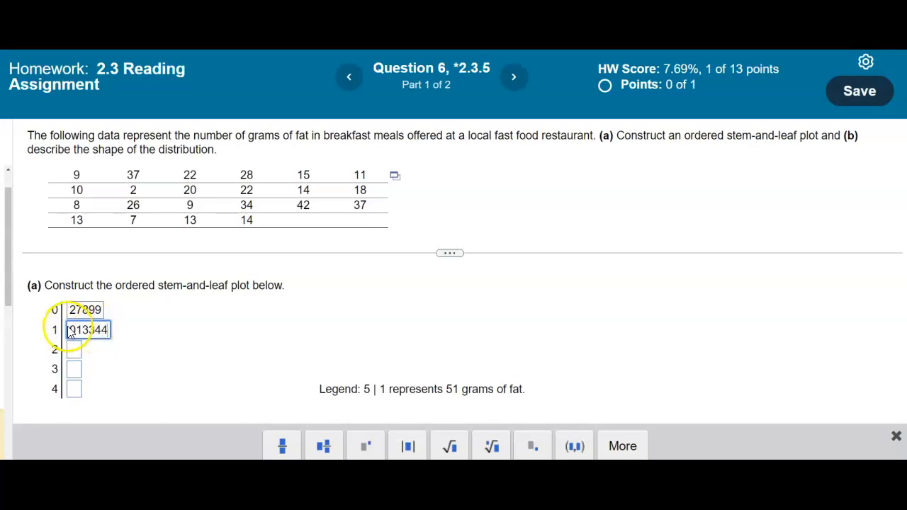
{"action": "left_click", "coordinate": [454, 496]}
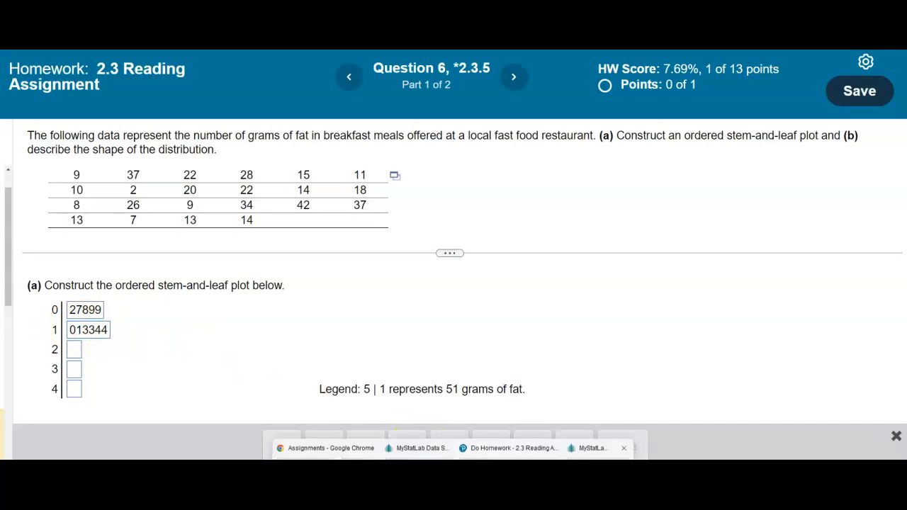
{"action": "left_click", "coordinate": [420, 448]}
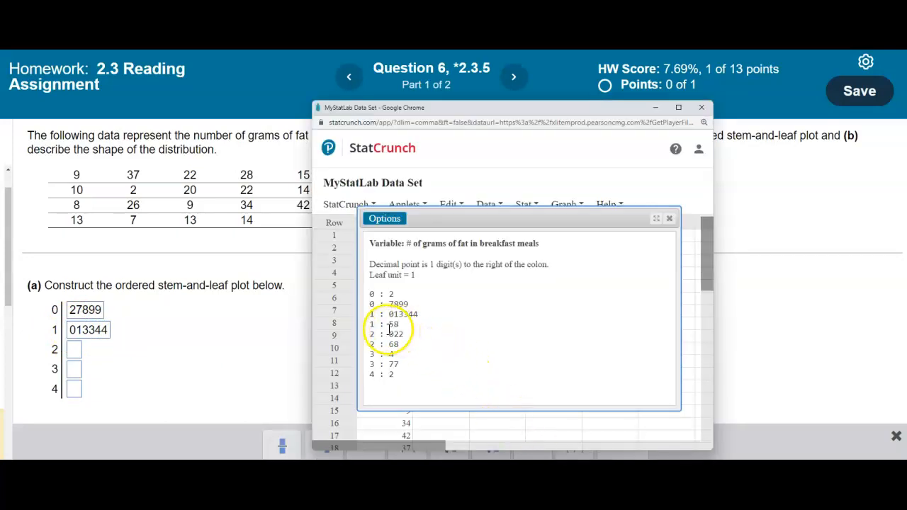
{"action": "left_click", "coordinate": [108, 332]}
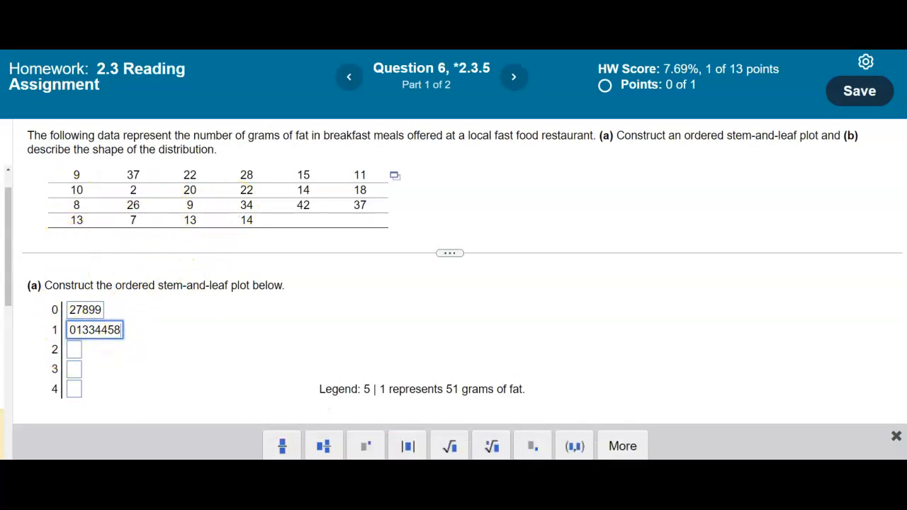
Enter the leaves 02268 for stem 2 in the homework plot, using both stem 2 rows of the StatCrunch plot.
{"action": "left_click", "coordinate": [454, 506]}
{"action": "left_click", "coordinate": [603, 448]}
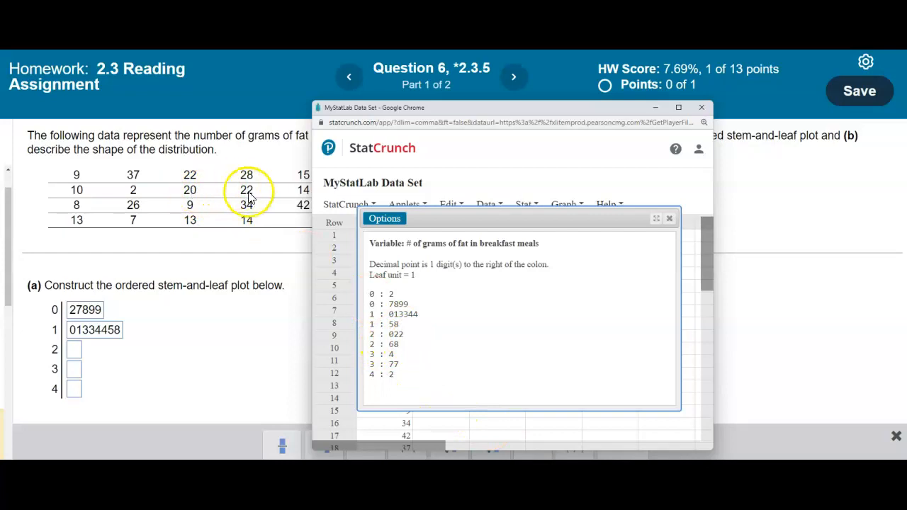
{"action": "left_click", "coordinate": [274, 244]}
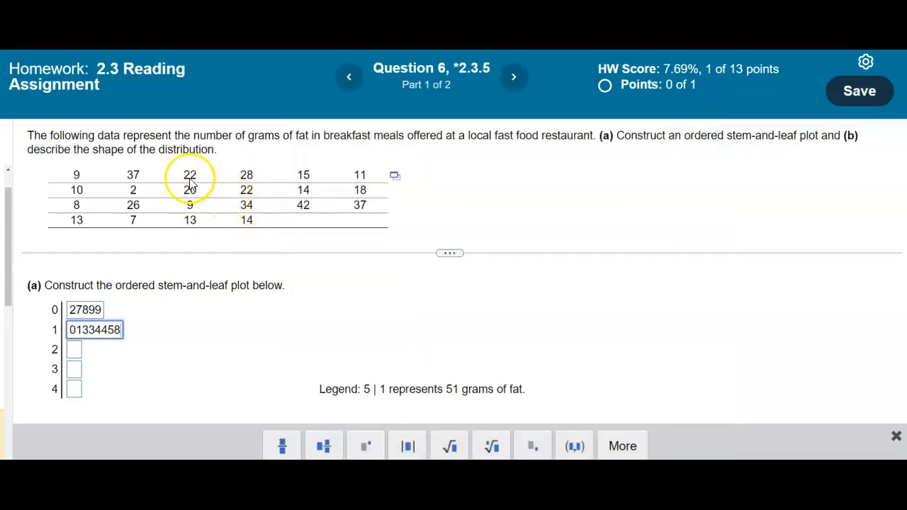
{"action": "left_click", "coordinate": [77, 348]}
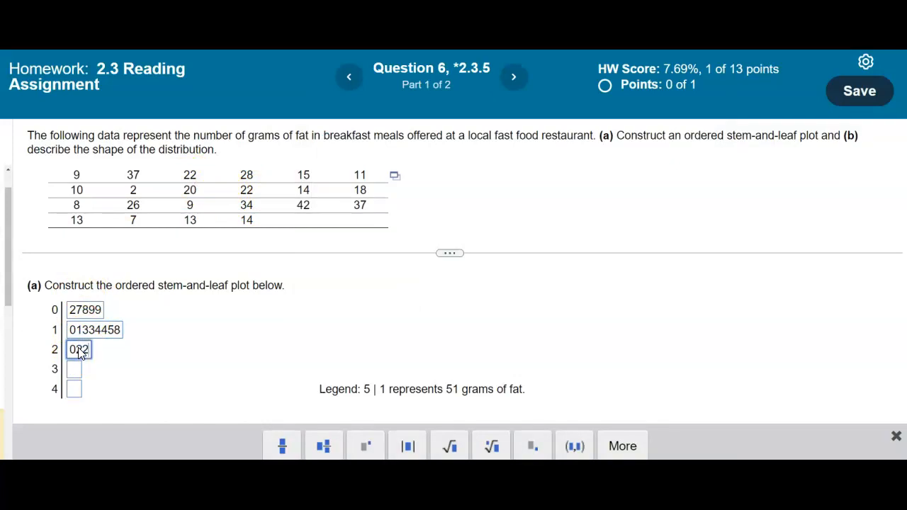
{"action": "left_click", "coordinate": [454, 505]}
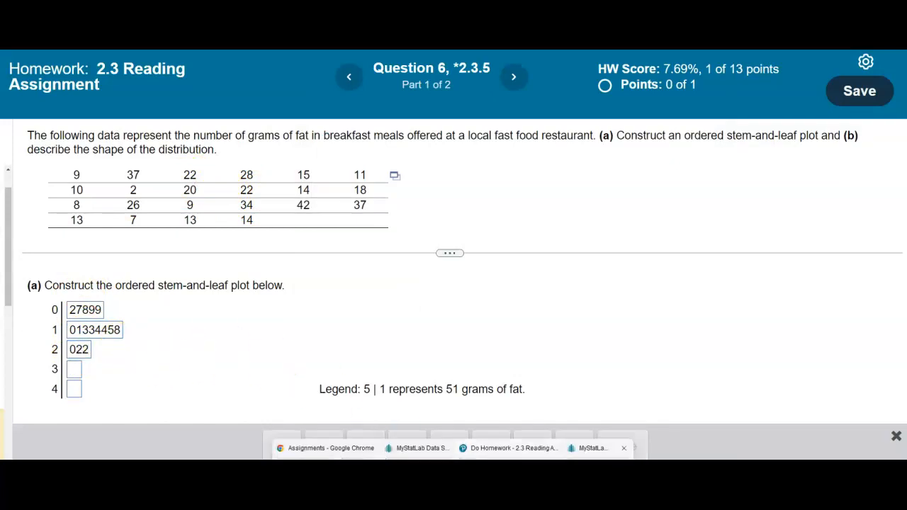
{"action": "left_click", "coordinate": [594, 476]}
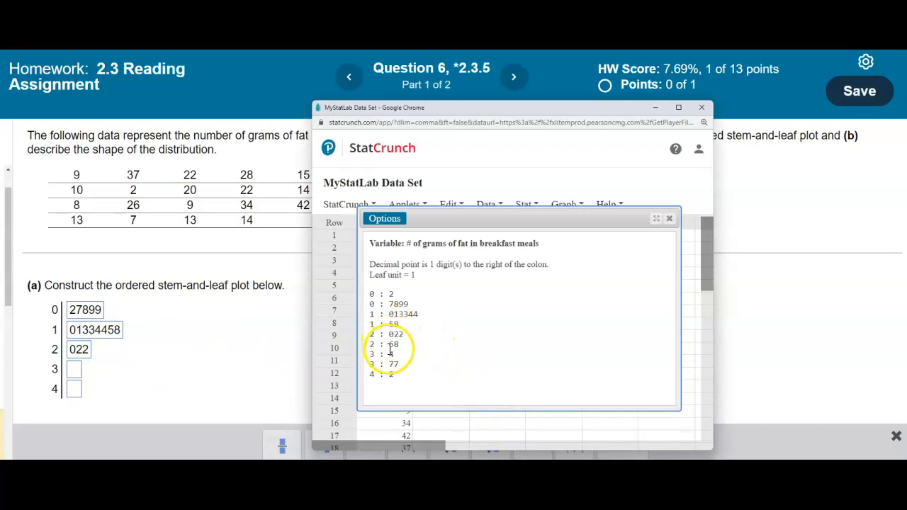
{"action": "left_click", "coordinate": [289, 358]}
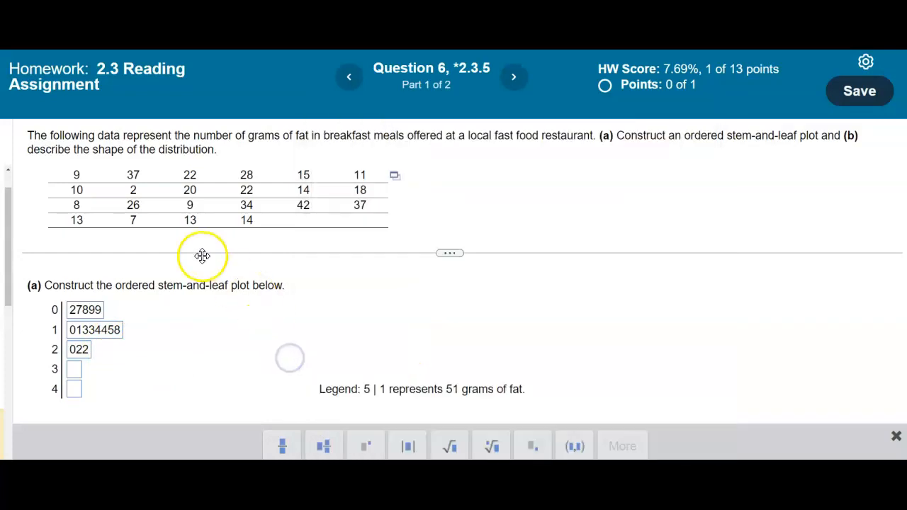
{"action": "left_click", "coordinate": [89, 350]}
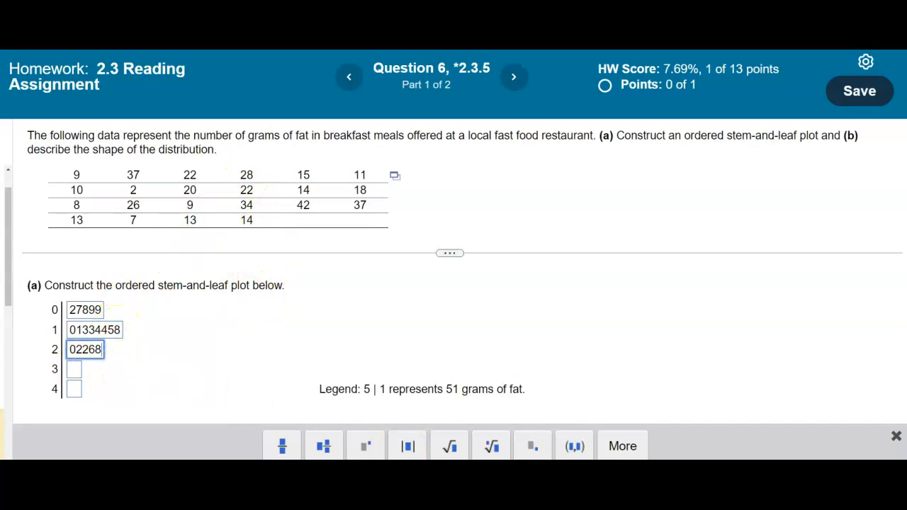
Enter the leaves 477 for stem 3 in the homework plot, using both stem 3 rows of the StatCrunch plot.
{"action": "key", "text": "alt+Tab"}
{"action": "key", "text": "alt+Tab"}
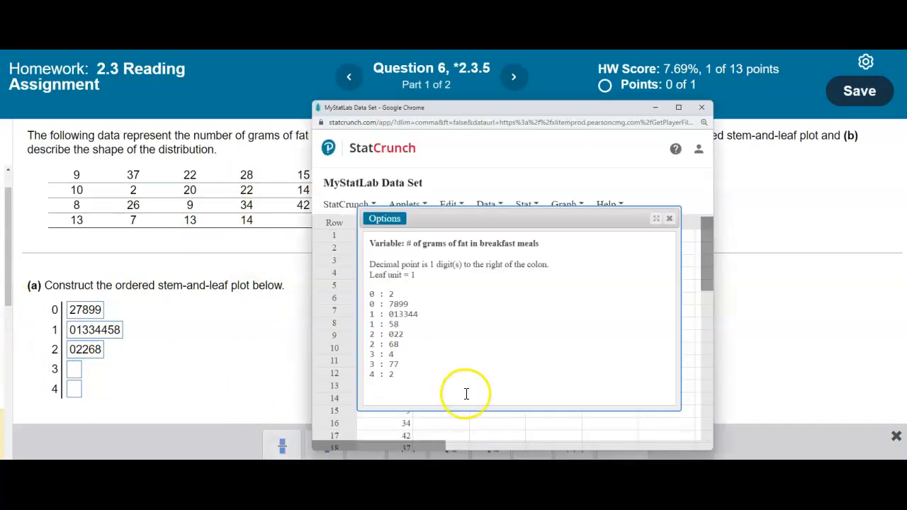
{"action": "left_click", "coordinate": [77, 369]}
{"action": "type", "text": "4"}
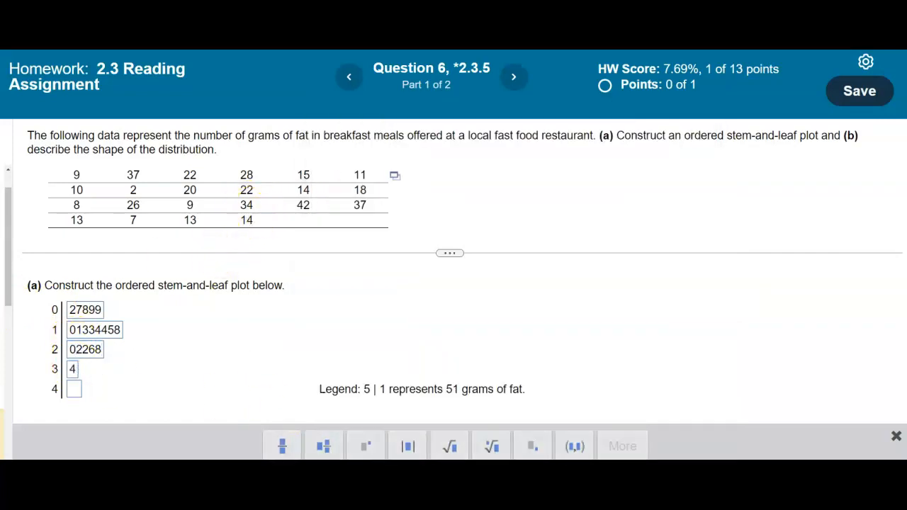
{"action": "left_click", "coordinate": [597, 457]}
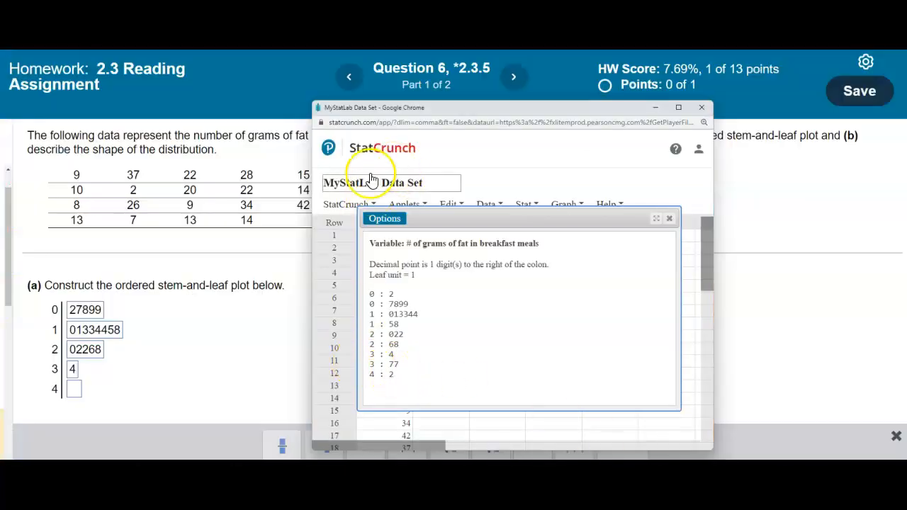
{"action": "left_click", "coordinate": [277, 324]}
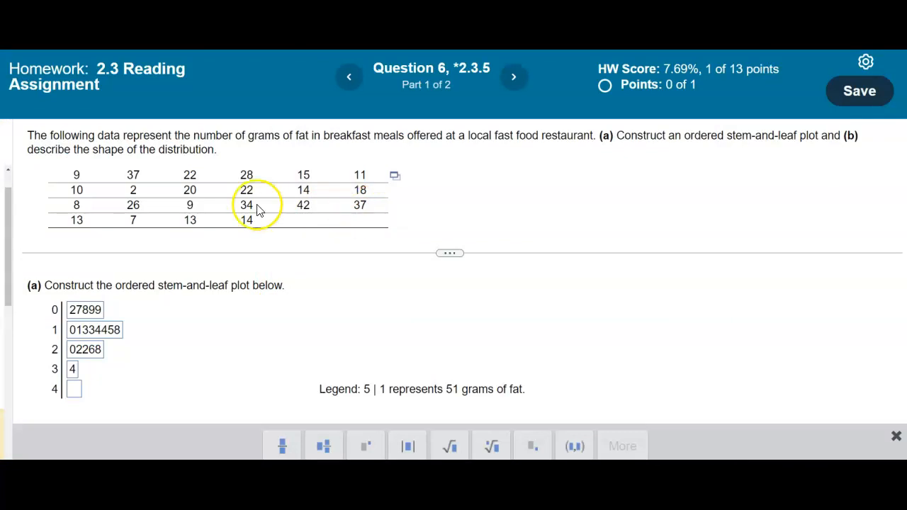
{"action": "left_click", "coordinate": [74, 370]}
{"action": "type", "text": "77"}
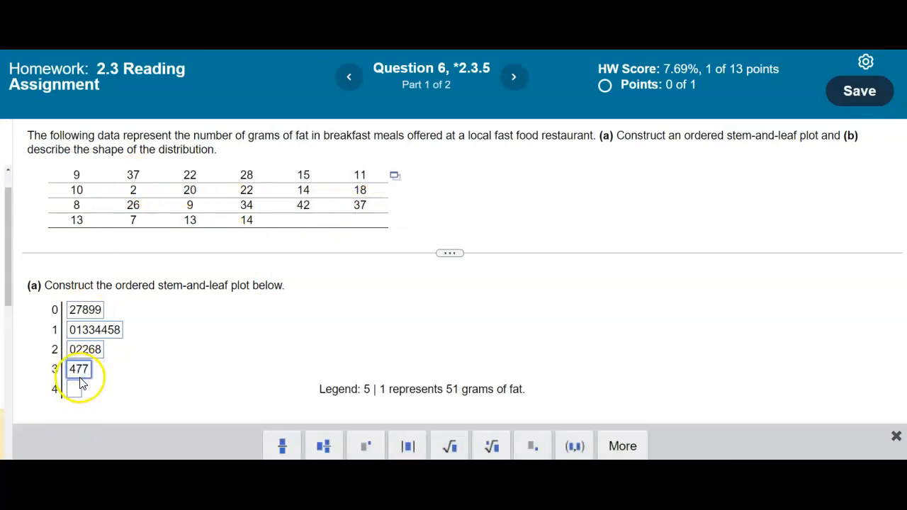
Enter the leaf 2 for stem 4 from the StatCrunch plot, then submit part (a) of the homework question for checking.
{"action": "left_click", "coordinate": [465, 496]}
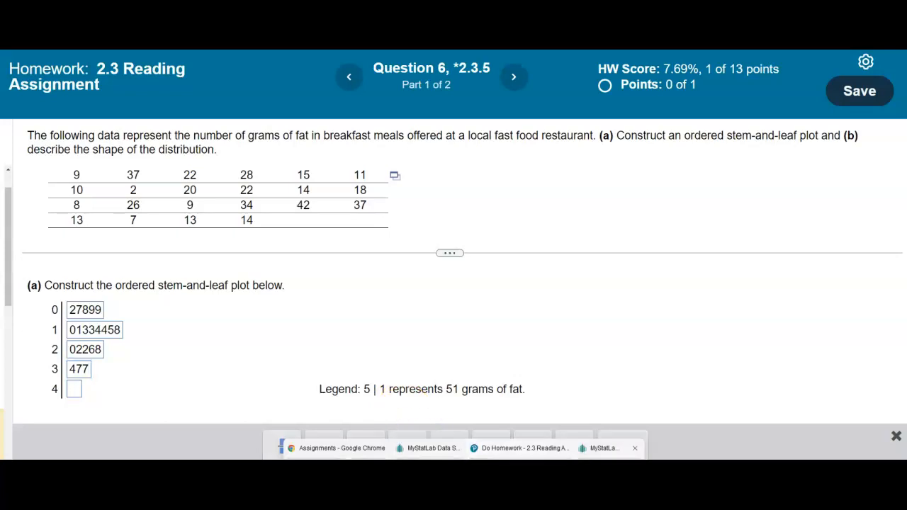
{"action": "left_click", "coordinate": [432, 448]}
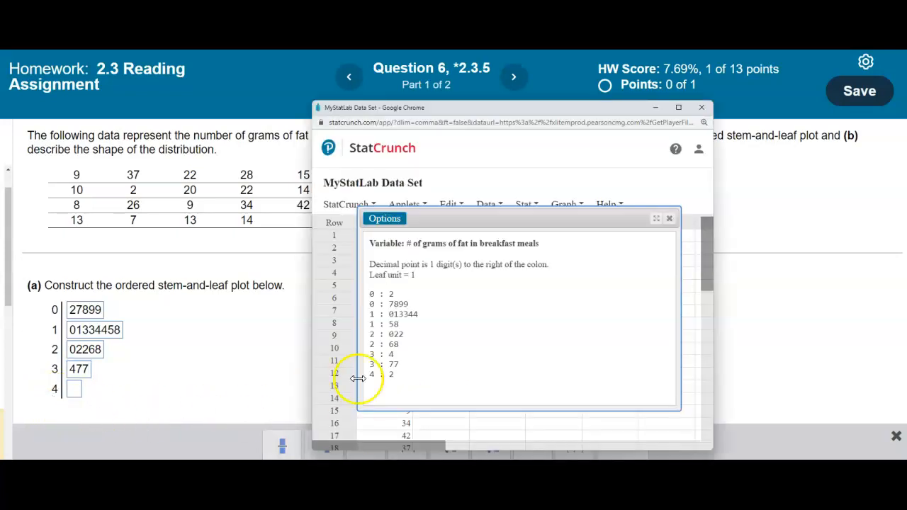
{"action": "left_click", "coordinate": [274, 377]}
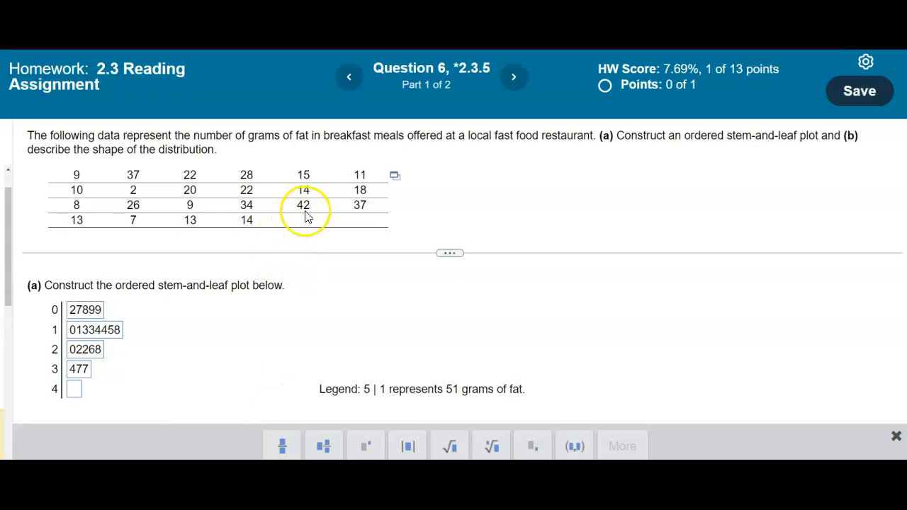
{"action": "left_click", "coordinate": [79, 389]}
{"action": "type", "text": "2"}
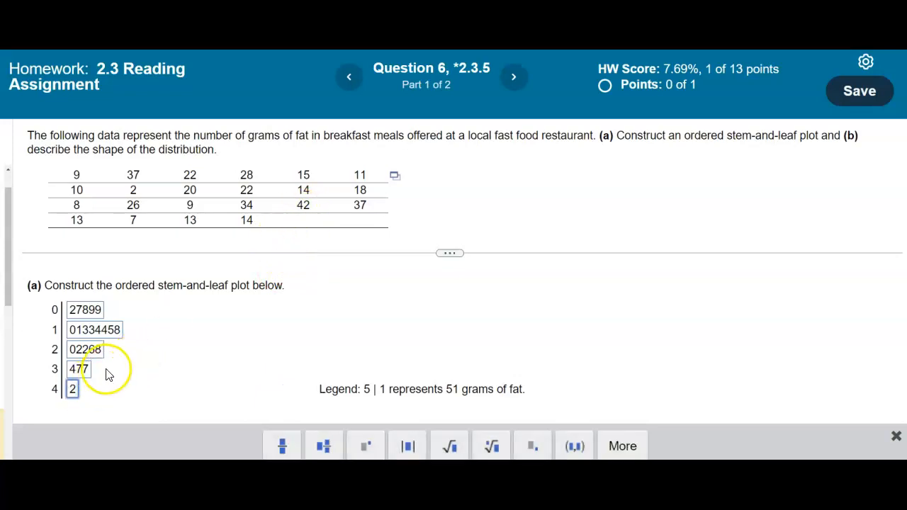
{"action": "left_click", "coordinate": [854, 482]}
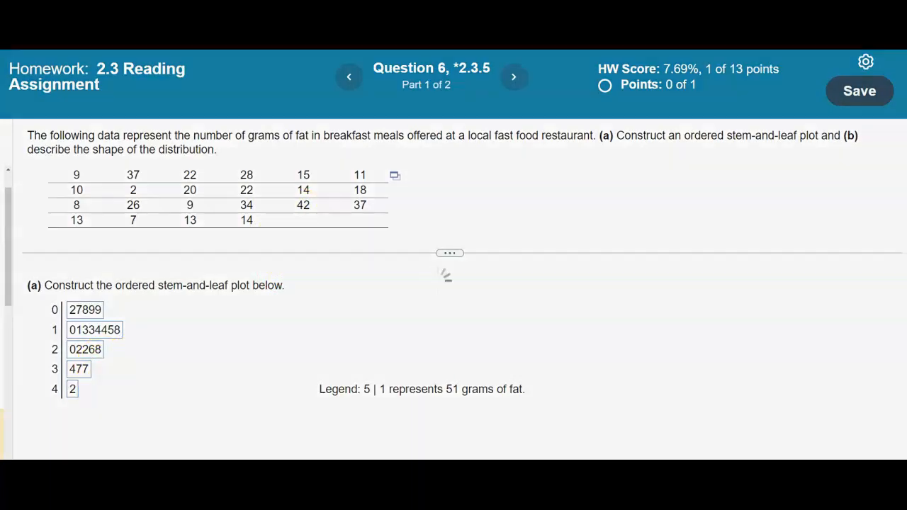
{"action": "left_click", "coordinate": [446, 330]}
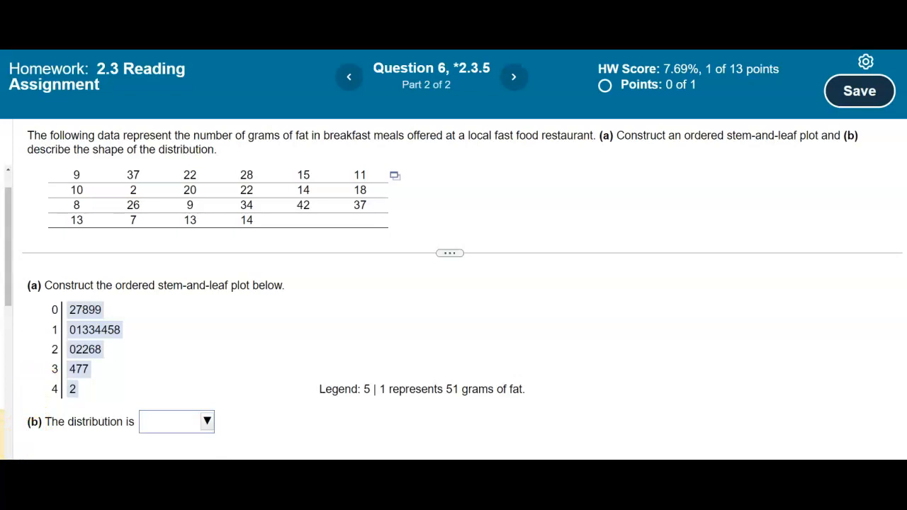
Capture the completed stem-and-leaf plot as a rectangular area and send it to the current page in SMART Notebook.
{"action": "left_click", "coordinate": [404, 277]}
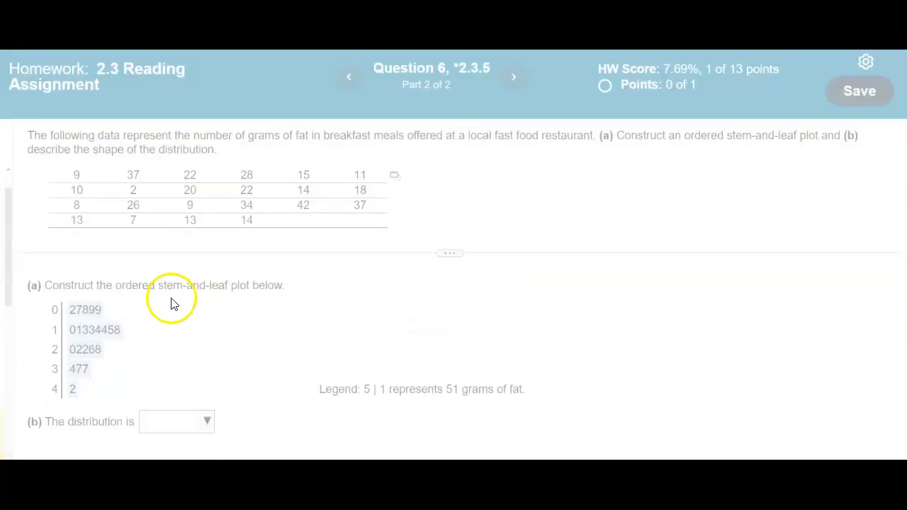
{"action": "mouse_move", "coordinate": [40, 299]}
{"action": "left_mouse_down"}
{"action": "mouse_move", "coordinate": [45, 319]}
{"action": "mouse_move", "coordinate": [126, 404]}
{"action": "left_mouse_up"}
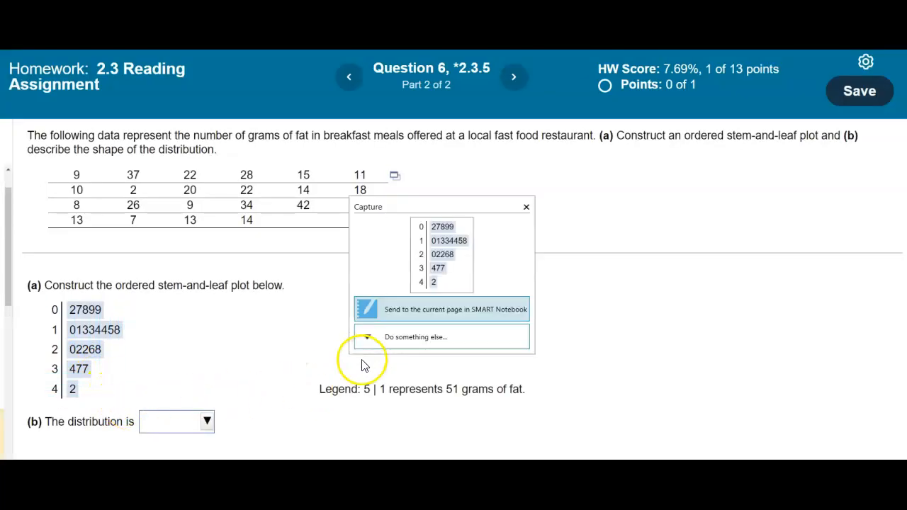
{"action": "left_click", "coordinate": [409, 321]}
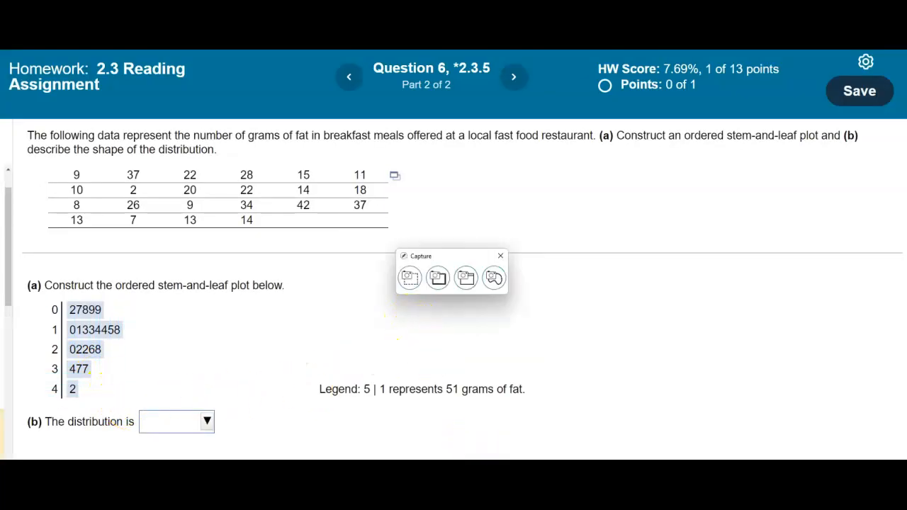
Enlarge the captured plot in SMART Notebook and rotate it 90° counterclockwise so the stems run horizontally beneath the leaves.
{"action": "left_click_drag", "start_coordinate": [157, 250], "coordinate": [379, 280]}
{"action": "left_click_drag", "start_coordinate": [362, 126], "coordinate": [203, 268]}
{"action": "left_click", "coordinate": [609, 322]}
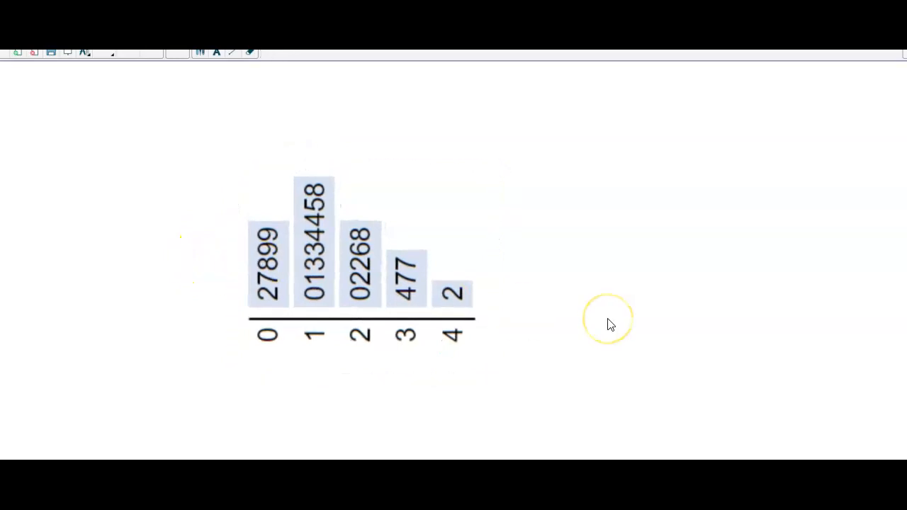
Draw a thin solid black pen curve over the tops of the leaf columns from stem 0 to stem 4.
{"action": "left_click", "coordinate": [202, 56]}
{"action": "left_click", "coordinate": [386, 57]}
{"action": "left_click", "coordinate": [216, 104]}
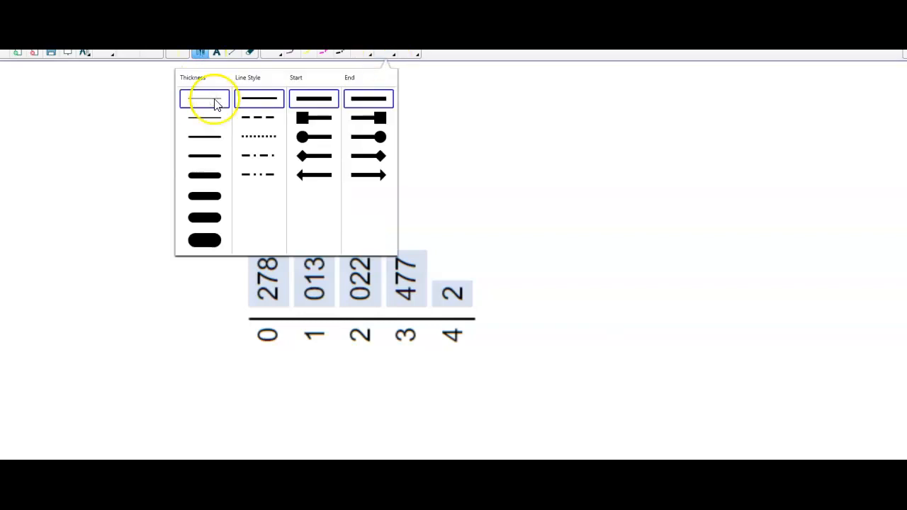
{"action": "mouse_move", "coordinate": [187, 312]}
{"action": "left_mouse_down"}
{"action": "mouse_move", "coordinate": [200, 313]}
{"action": "mouse_move", "coordinate": [223, 275]}
{"action": "left_mouse_up"}
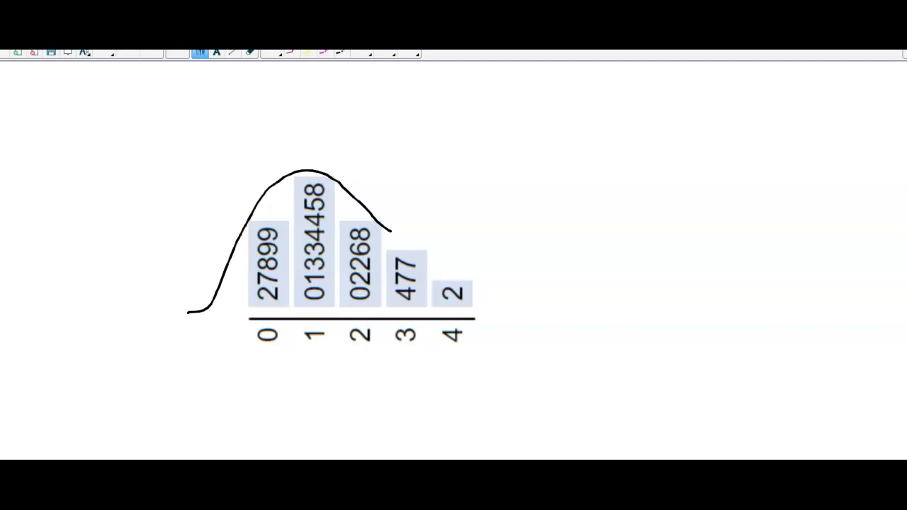
{"action": "left_click_drag", "start_coordinate": [489, 283], "coordinate": [497, 284]}
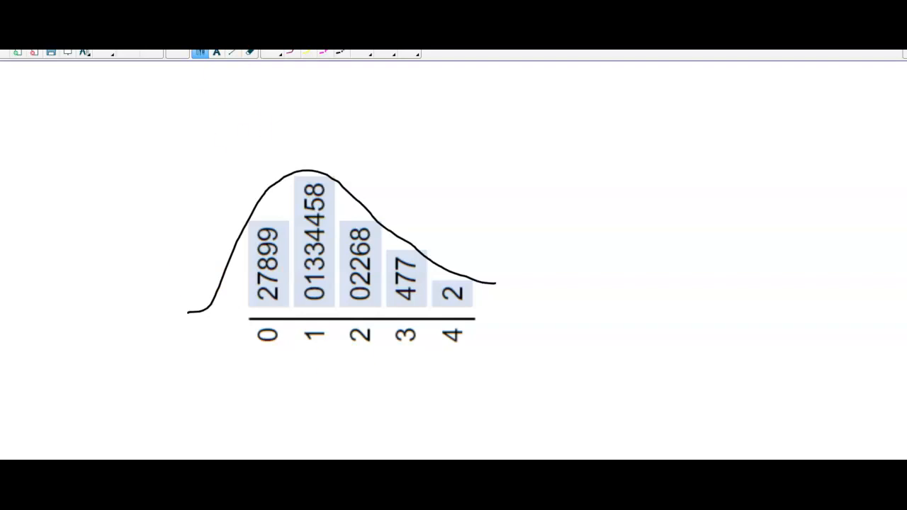
Switch back to the homework, answer part (b) with "skewed right." and submit it for checking.
{"action": "mouse_move", "coordinate": [454, 501]}
{"action": "left_click", "coordinate": [504, 448]}
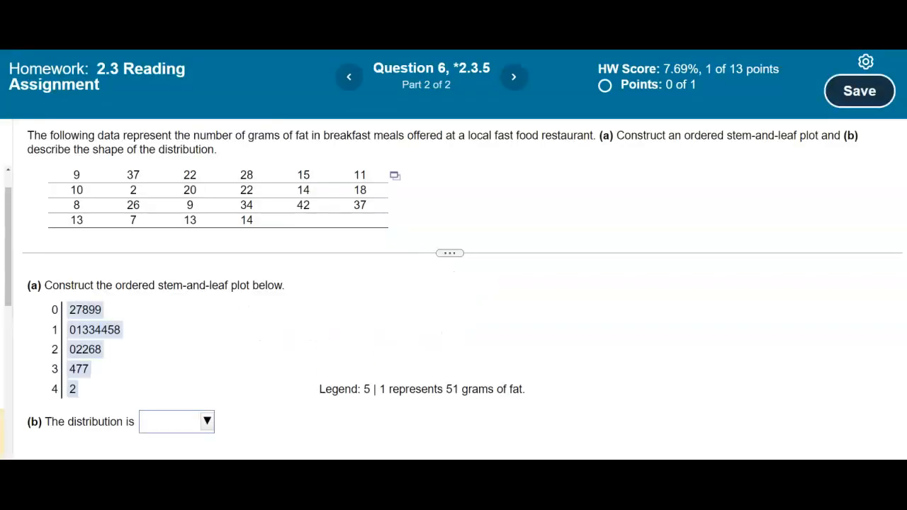
{"action": "left_click", "coordinate": [205, 425]}
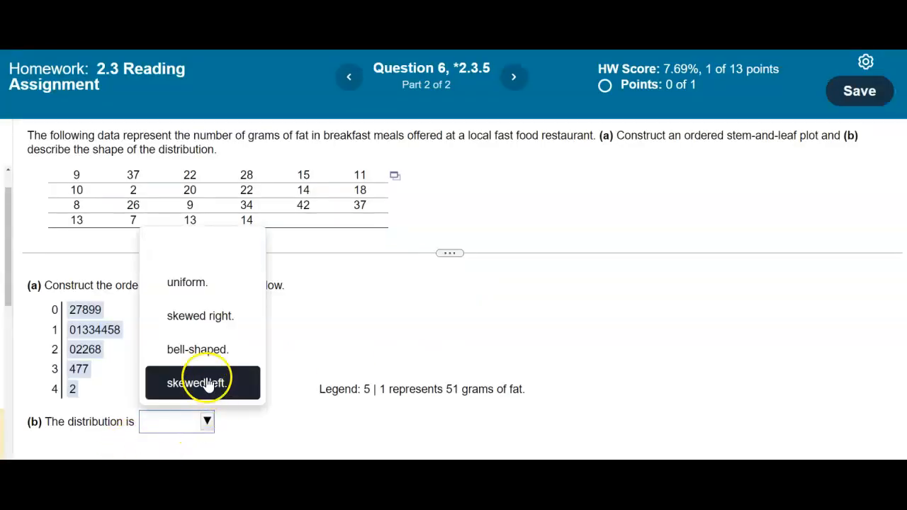
{"action": "left_click", "coordinate": [207, 317]}
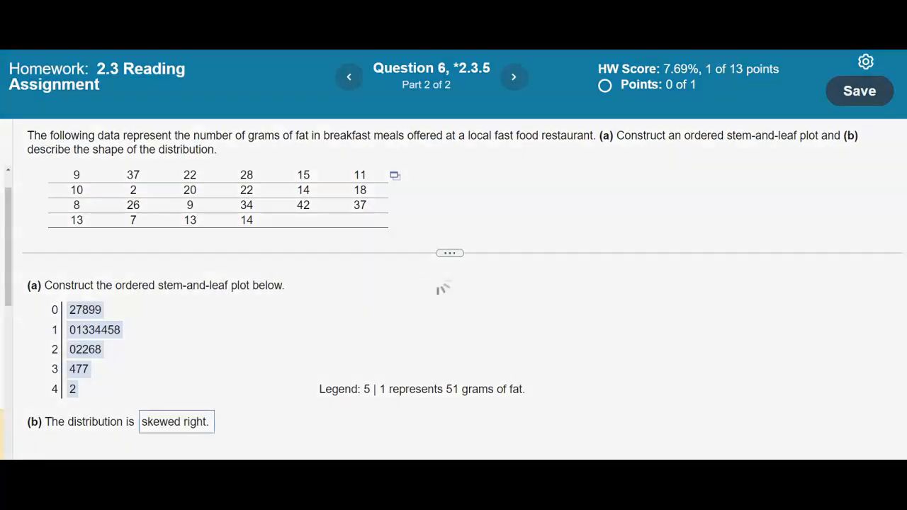
{"action": "left_click", "coordinate": [523, 222]}
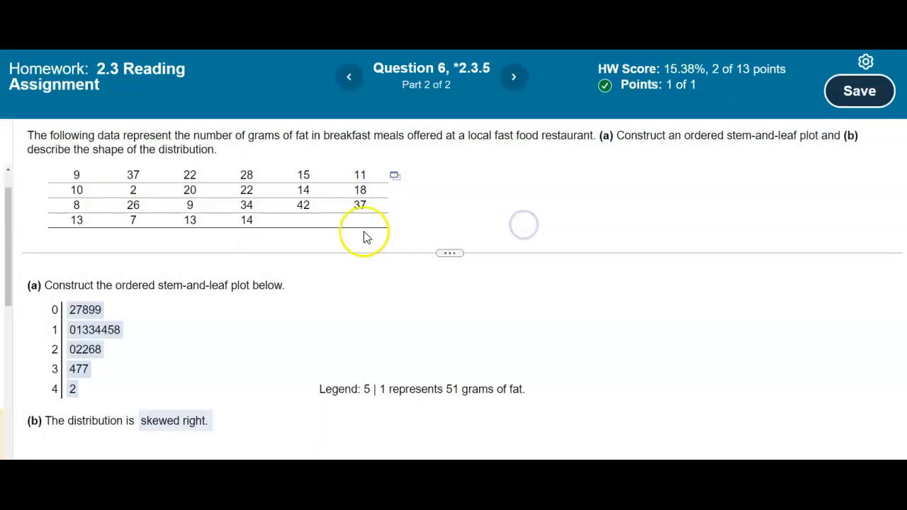